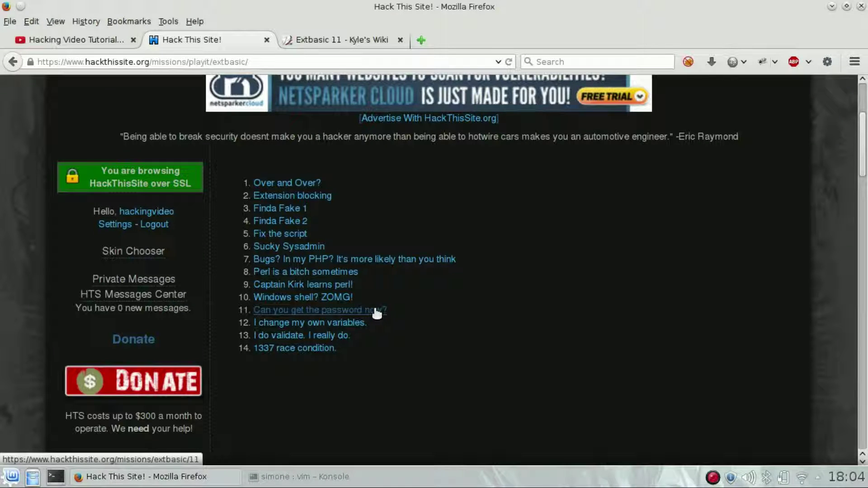
# Open extbasic mission 11, 'Can you get the password now?', from the mission list.
pyautogui.click(384, 318)
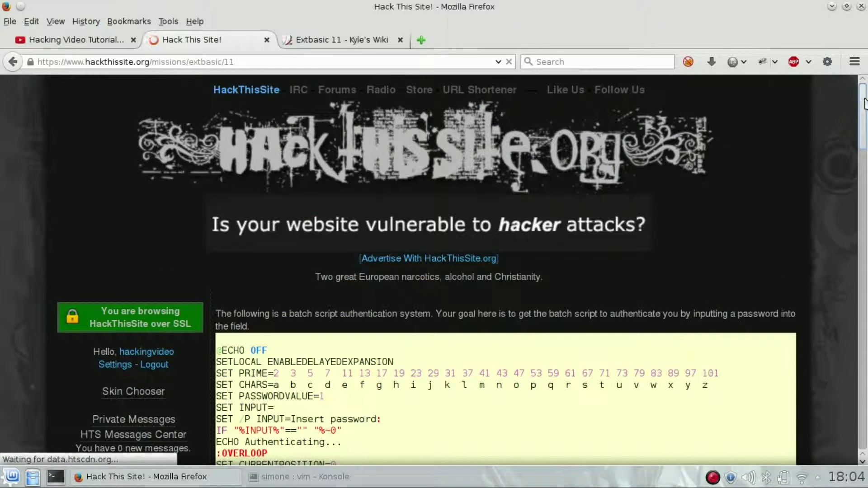
pyautogui.moveTo(866, 102); pyautogui.dragTo(865, 142)
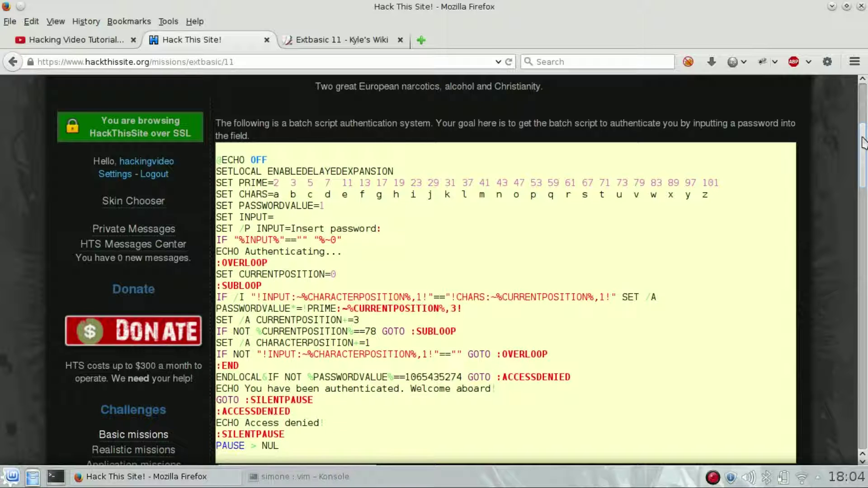
pyautogui.moveTo(863, 141); pyautogui.dragTo(864, 150)
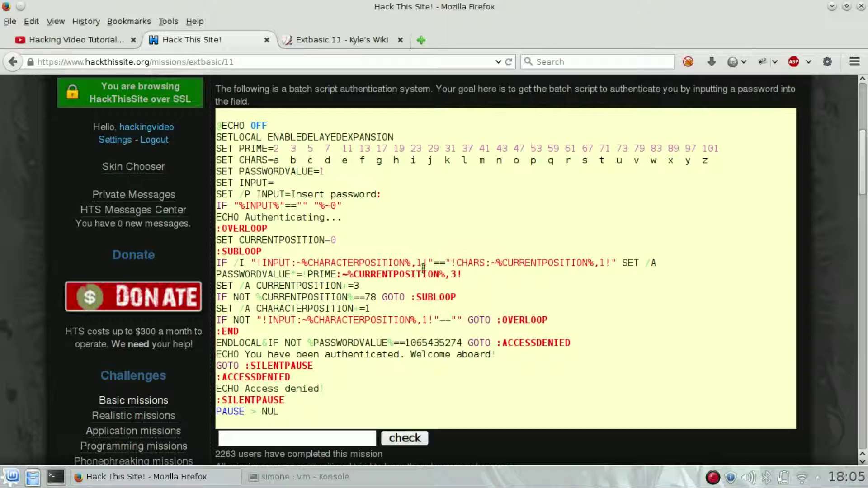
pyautogui.doubleClick(424, 343)
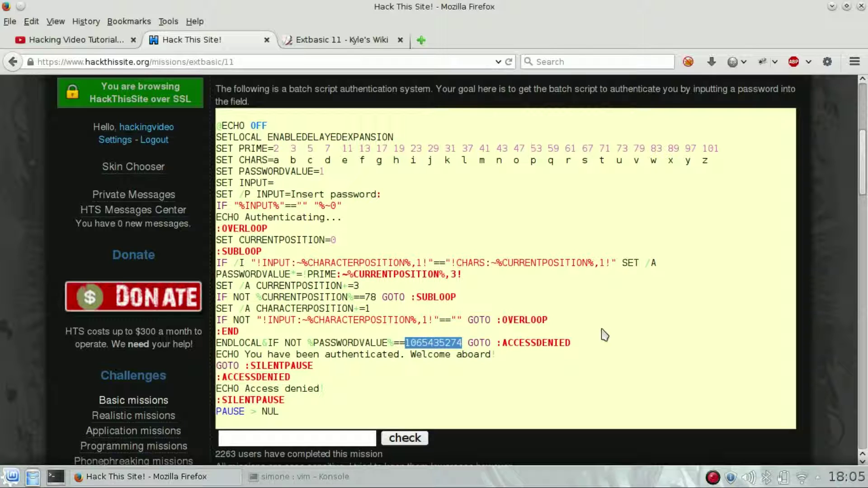
pyautogui.click(405, 344)
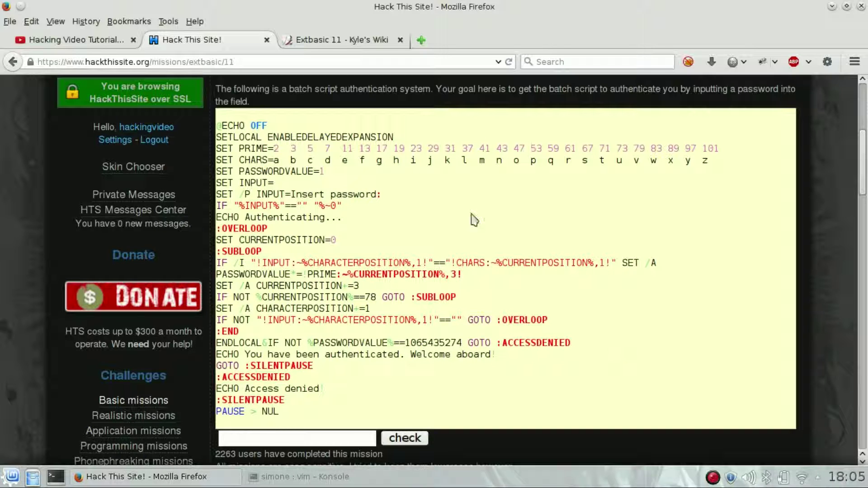
pyautogui.doubleClick(449, 148)
# Glance at the terminal, then switch to the 'Extbasic 11 - Kyle's Wiki' tab.
pyautogui.click(255, 479)
pyautogui.click(254, 478)
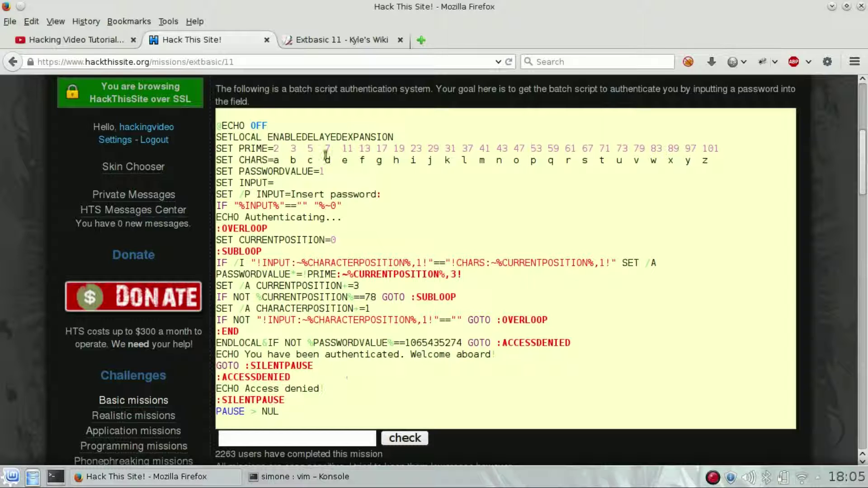
pyautogui.click(341, 42)
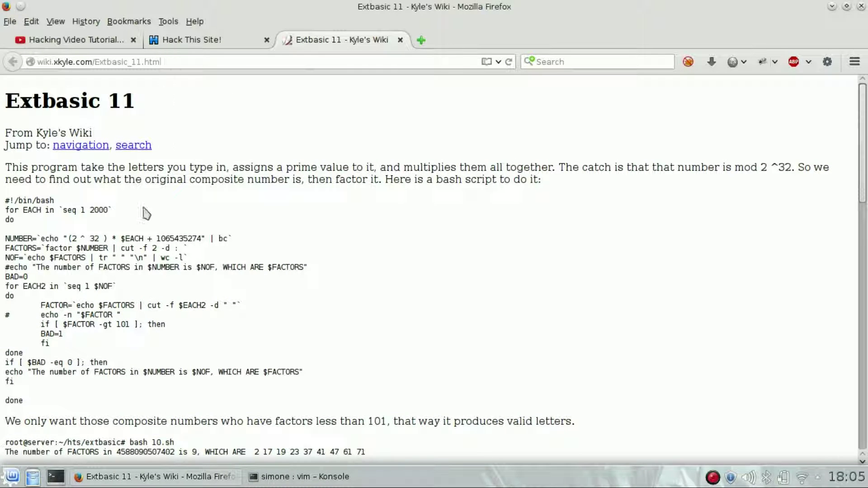
# Select the wiki's bash factoring script, then go back to the Hack This Site mission tab.
pyautogui.moveTo(5, 200); pyautogui.dragTo(31, 406)
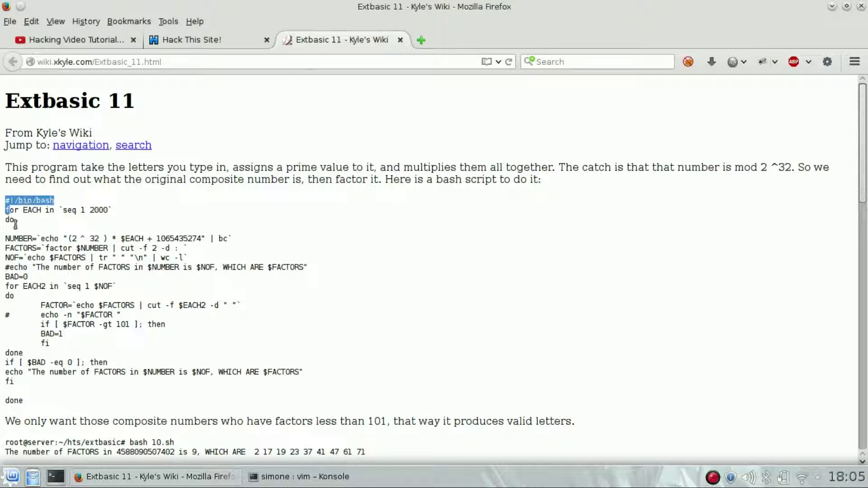
pyautogui.click(31, 407)
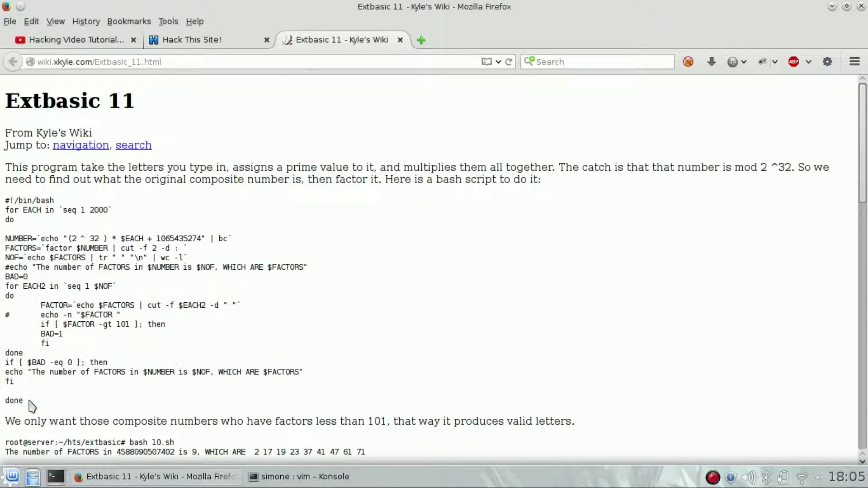
pyautogui.click(223, 45)
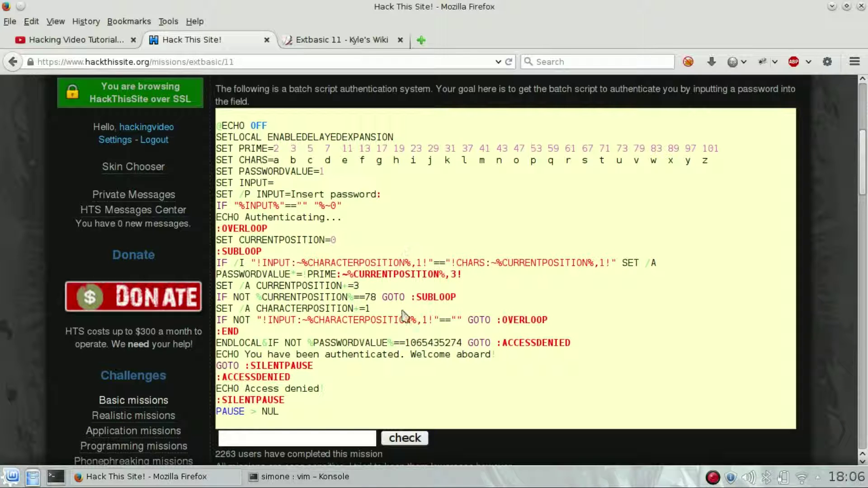
pyautogui.doubleClick(418, 343)
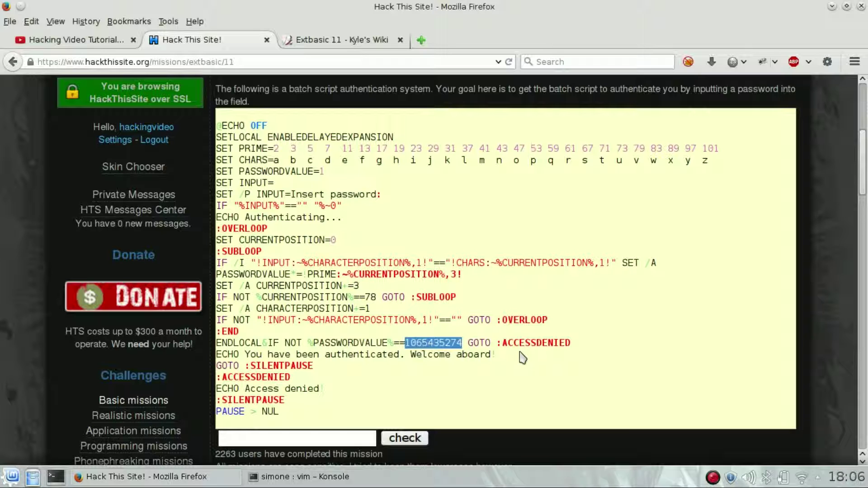
pyautogui.click(522, 358)
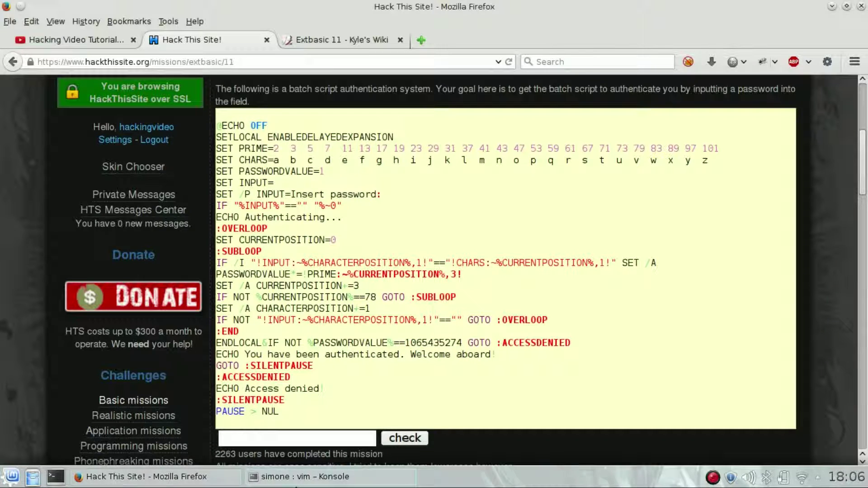
pyautogui.click(305, 477)
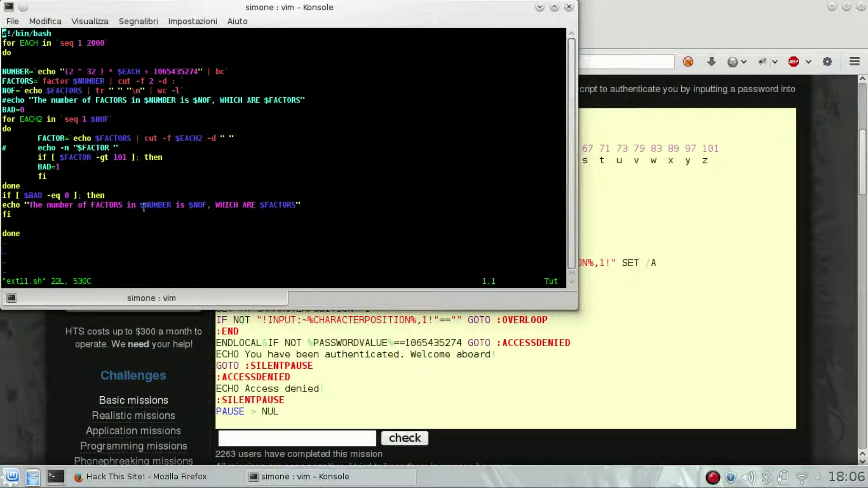
pyautogui.write(':q')
pyautogui.press('Return')
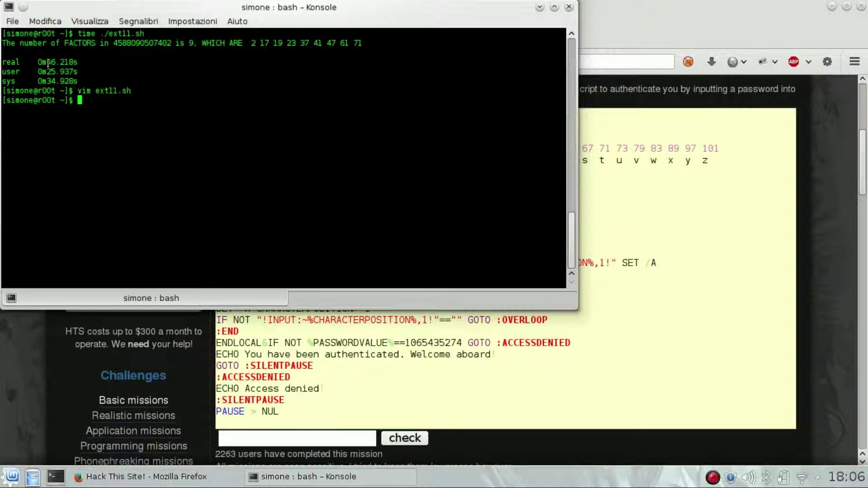
pyautogui.moveTo(48, 62); pyautogui.dragTo(55, 62)
pyautogui.moveTo(251, 43); pyautogui.dragTo(366, 44)
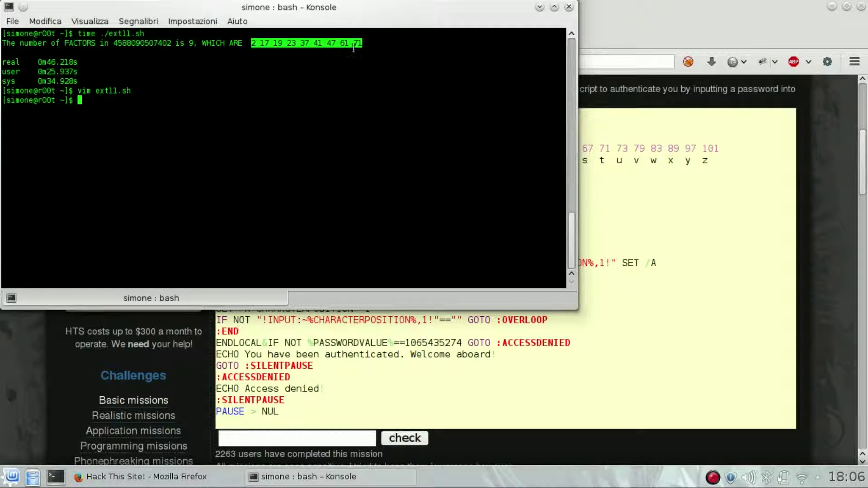
pyautogui.moveTo(363, 21); pyautogui.dragTo(363, 178)
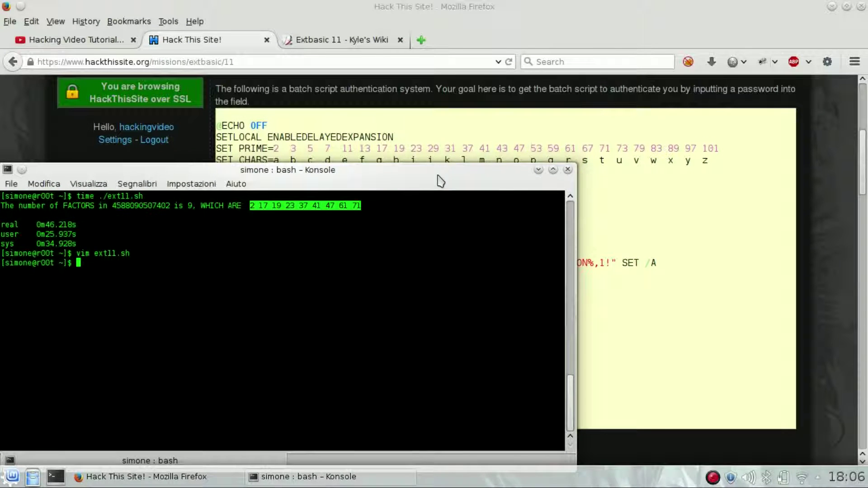
# Enter the letters a g h i l m o r t and strip the spaces to form 'aghilmort'.
pyautogui.moveTo(436, 179); pyautogui.dragTo(436, 205)
pyautogui.click(336, 307)
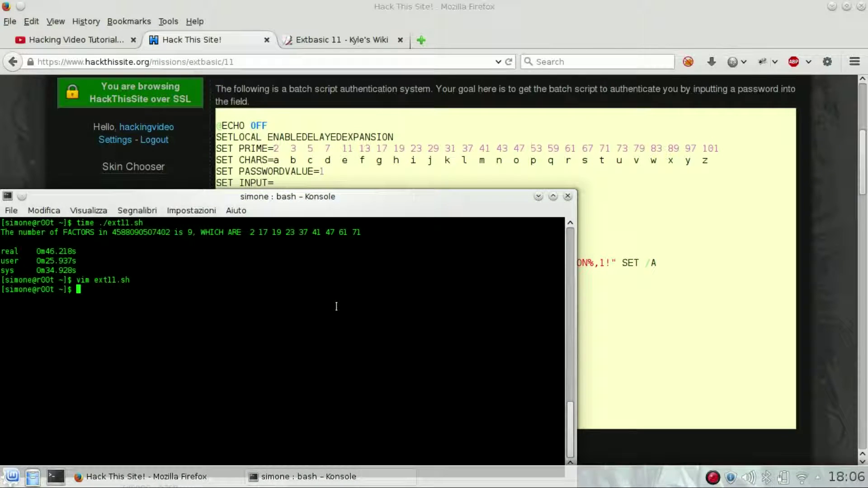
pyautogui.write('a')
pyautogui.write(' g')
pyautogui.write(' h')
pyautogui.write(' i ')
pyautogui.write('l ')
pyautogui.write('m ')
pyautogui.write('o ')
pyautogui.write('r')
pyautogui.write(' t')
pyautogui.press('Left')
pyautogui.press('BackSpace')
pyautogui.press('Left')
pyautogui.press('BackSpace')
pyautogui.press('Left')
pyautogui.press('BackSpace')
pyautogui.press('Left')
pyautogui.press('BackSpace')
pyautogui.press('Left')
pyautogui.press('BackSpace')
pyautogui.press('Left')
pyautogui.press('BackSpace')
pyautogui.press('Left')
pyautogui.press('BackSpace')
pyautogui.press('Left')
pyautogui.press('BackSpace')
pyautogui.press('End')
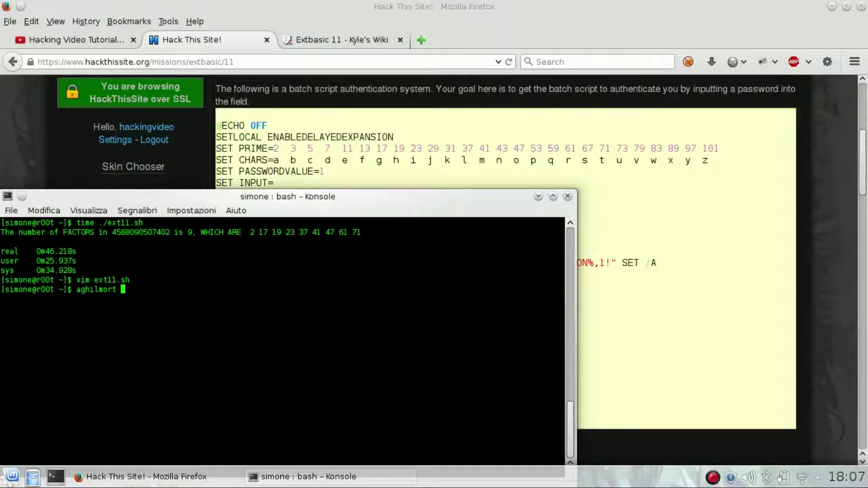
pyautogui.write('logarit')
pyautogui.write('hm')
# Check the spelling of 'logarithm' at the prompt and copy that word.
pyautogui.press('Left')
pyautogui.press('Left')
pyautogui.press('Left')
pyautogui.press('End')
pyautogui.rightClick(139, 293)
pyautogui.click(158, 300)
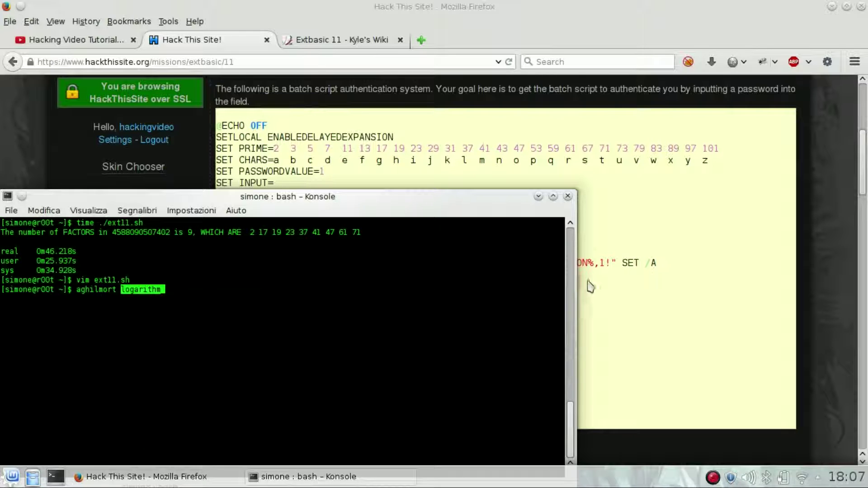